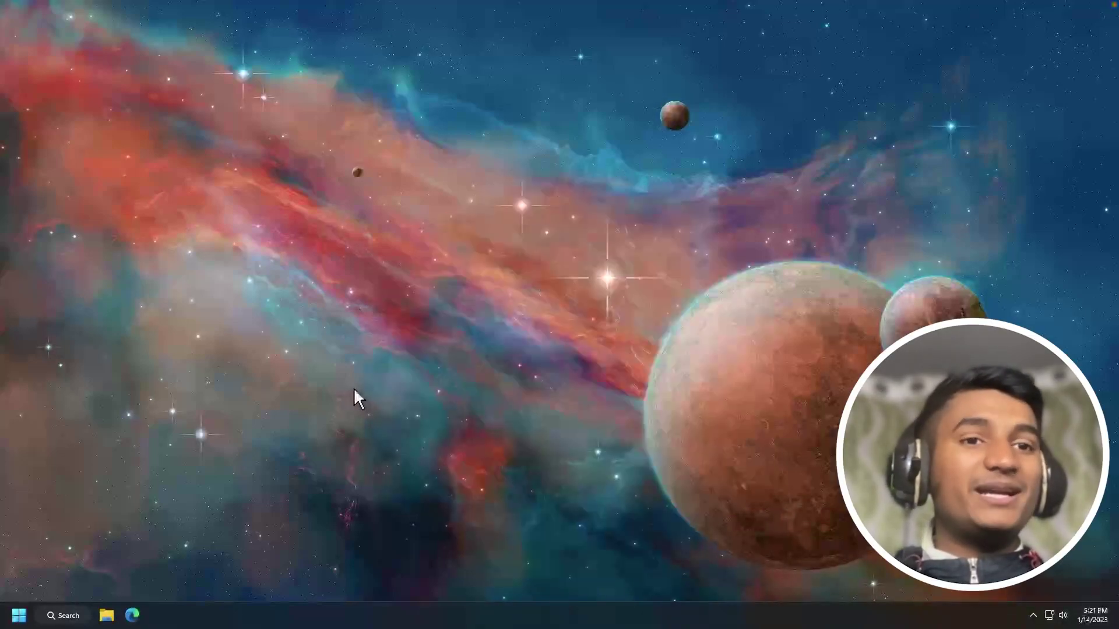
Search the Start menu for 'control Panel' and open the Control Panel best match.
click(18, 615)
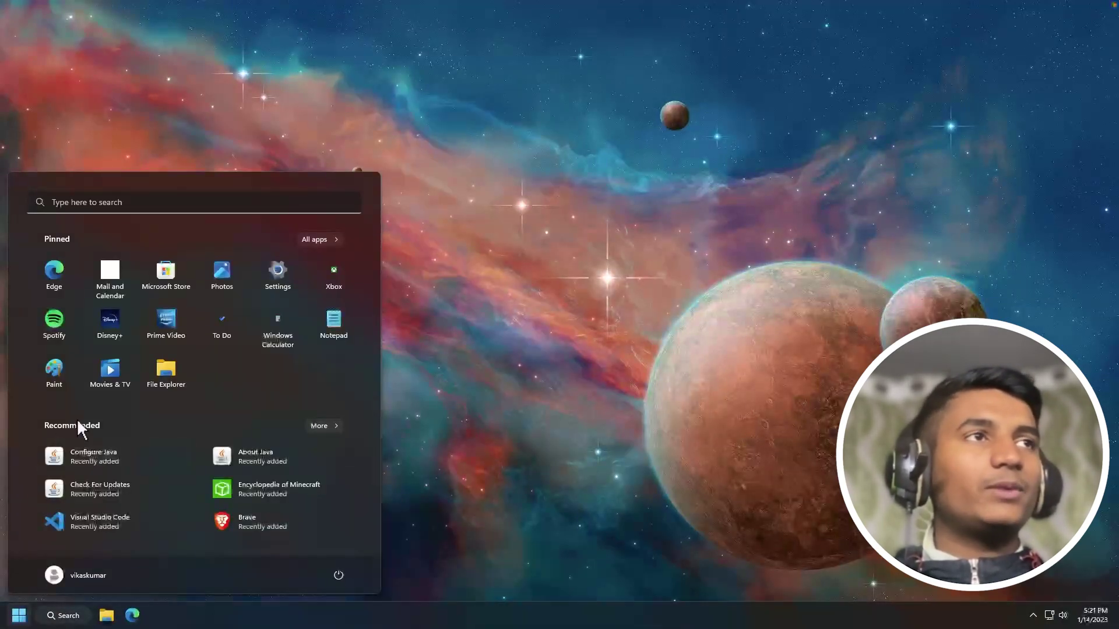
text(cont)
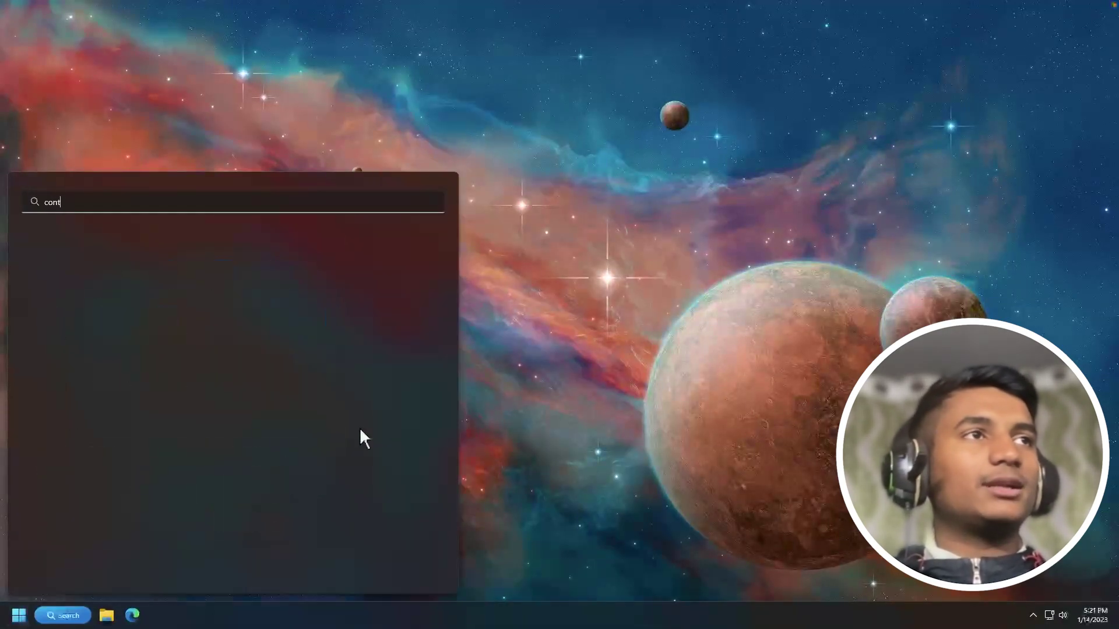
text(rol Panel)
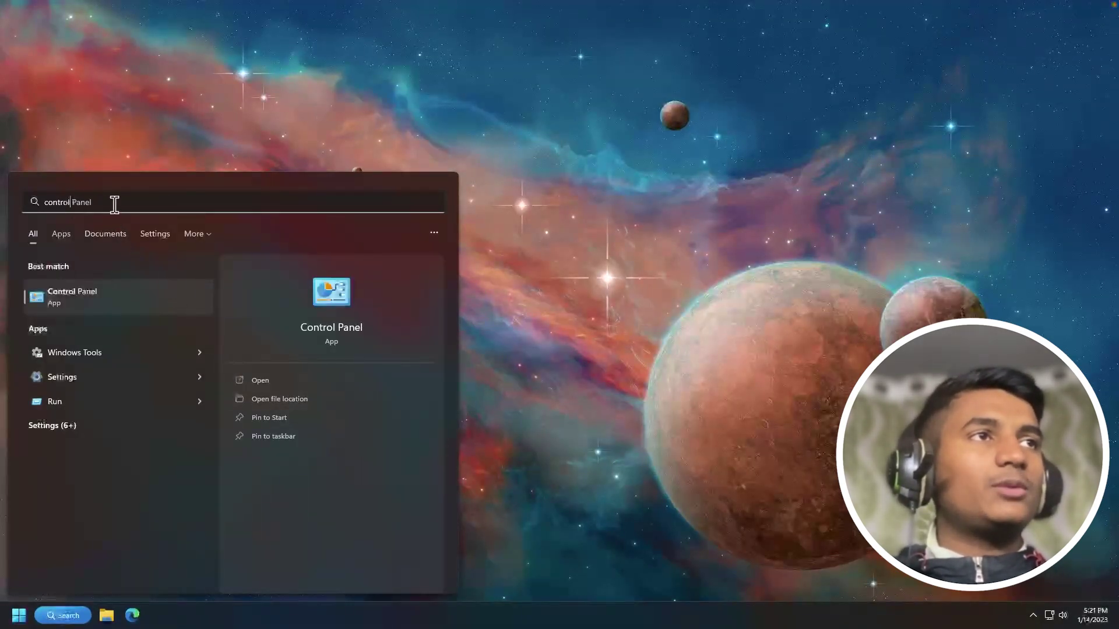
click(90, 301)
Maximize Control Panel and switch View by from Category to Large icons to reveal Java.
click(767, 47)
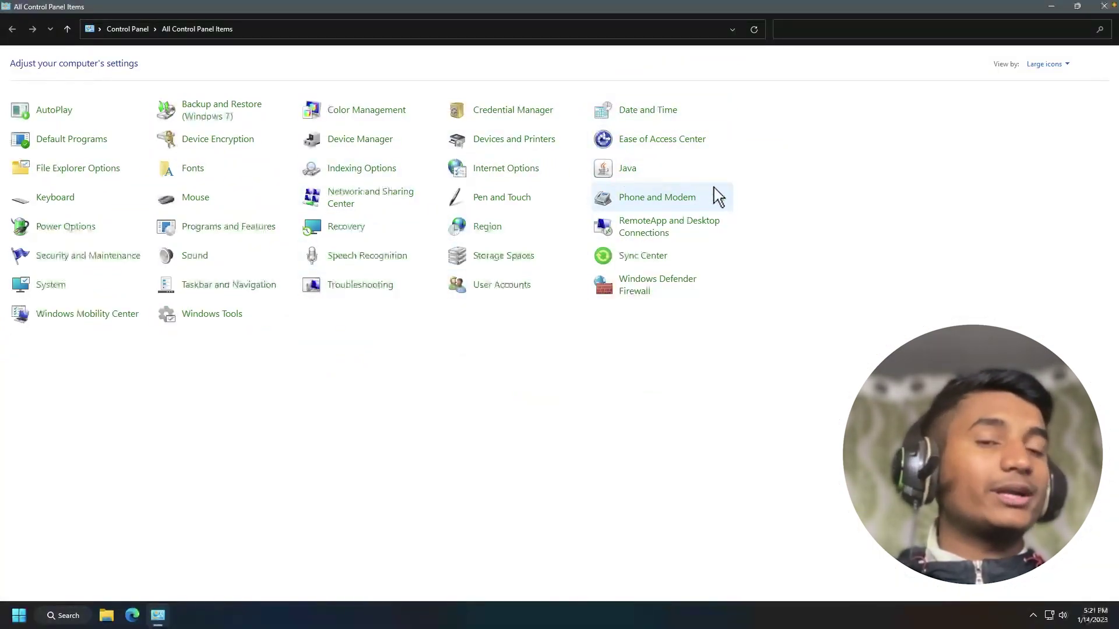
click(1034, 67)
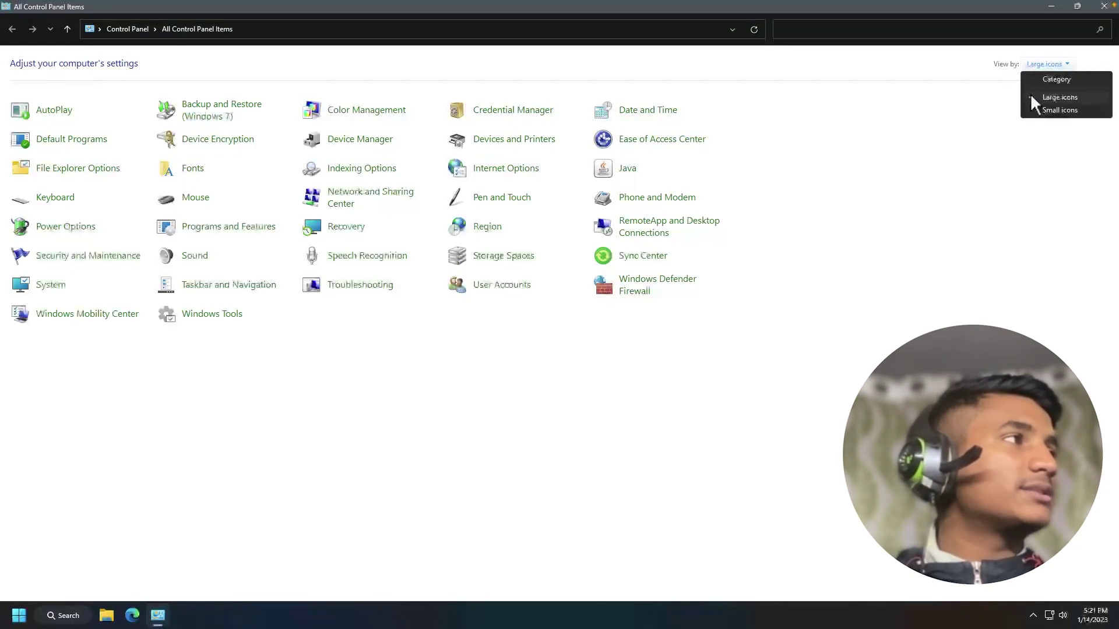
click(1040, 81)
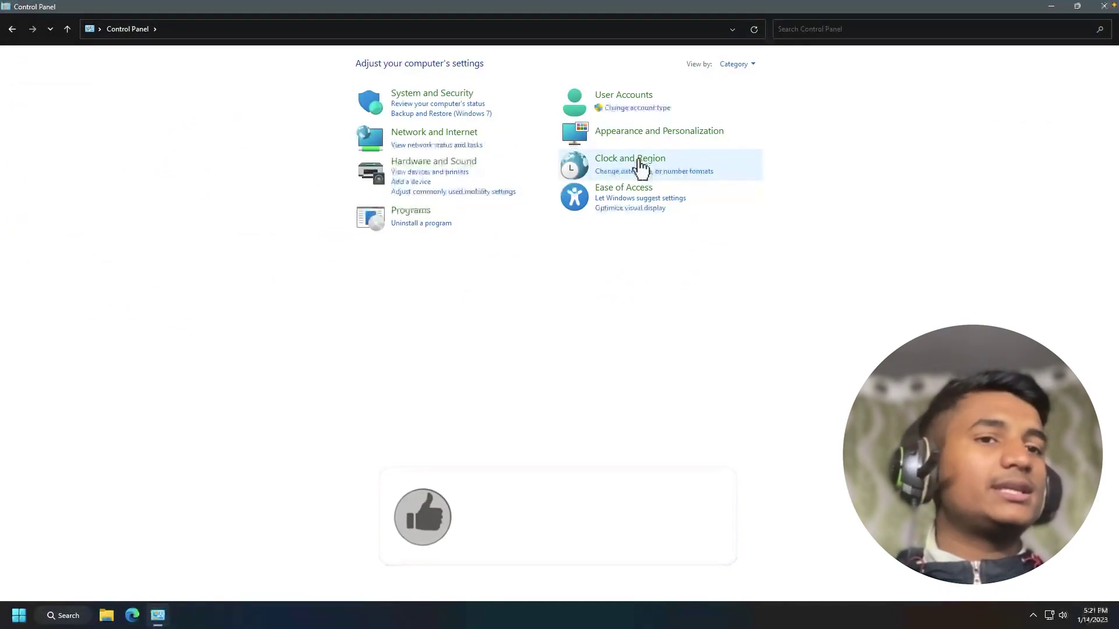
click(741, 67)
click(745, 99)
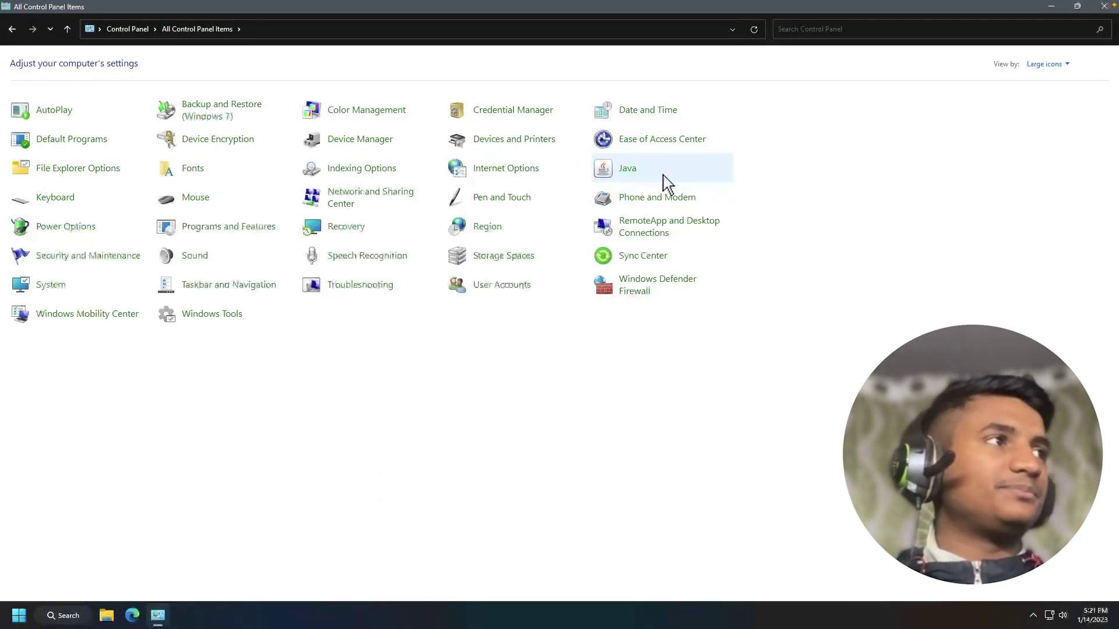
Run Update Now on the Java Update tab and acknowledge 'You already have the latest Java Platform'.
click(633, 175)
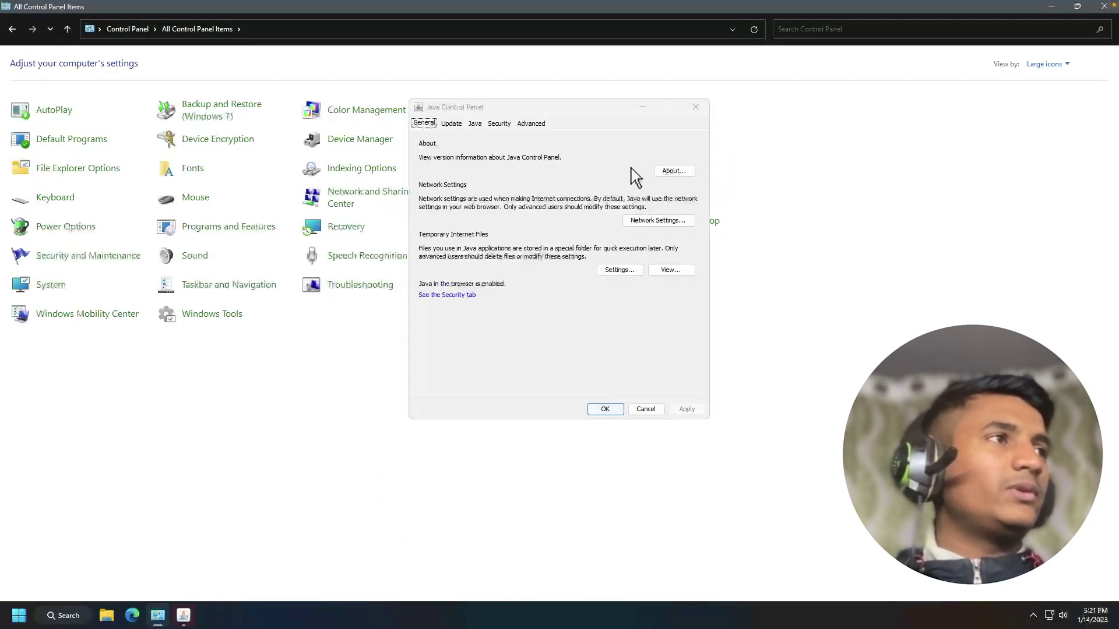
drag(514, 114, 490, 131)
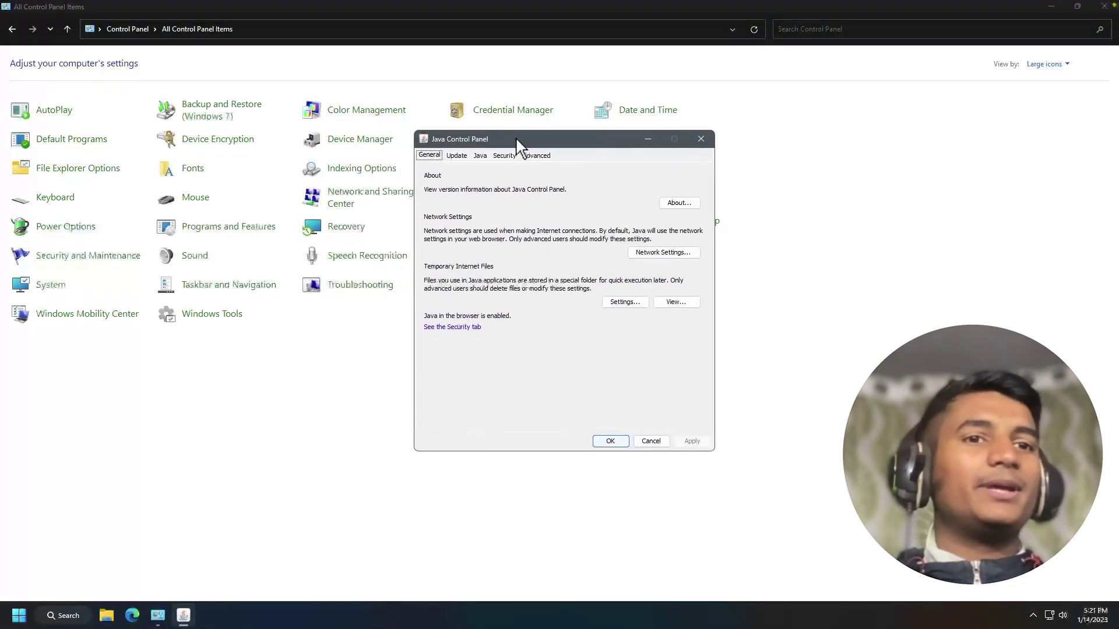
click(427, 141)
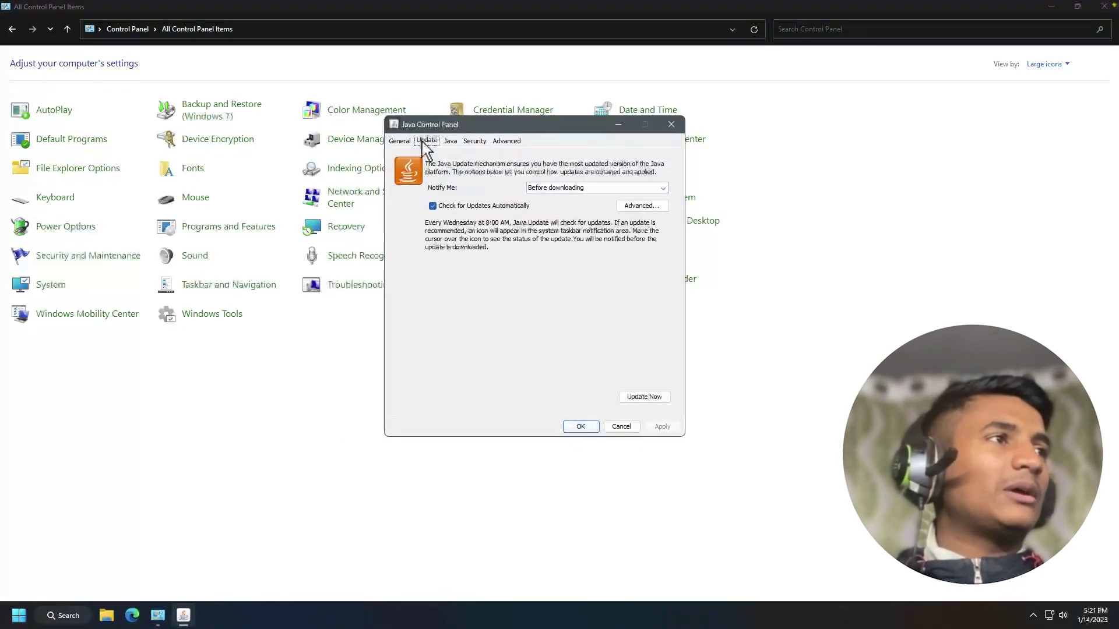
click(638, 400)
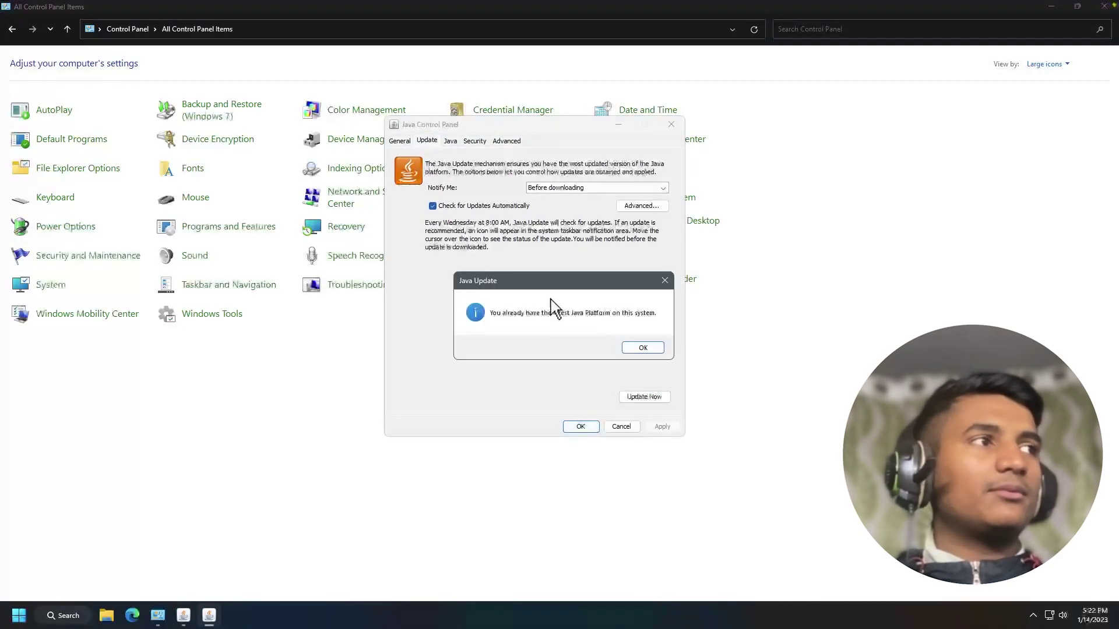
drag(548, 288, 510, 297)
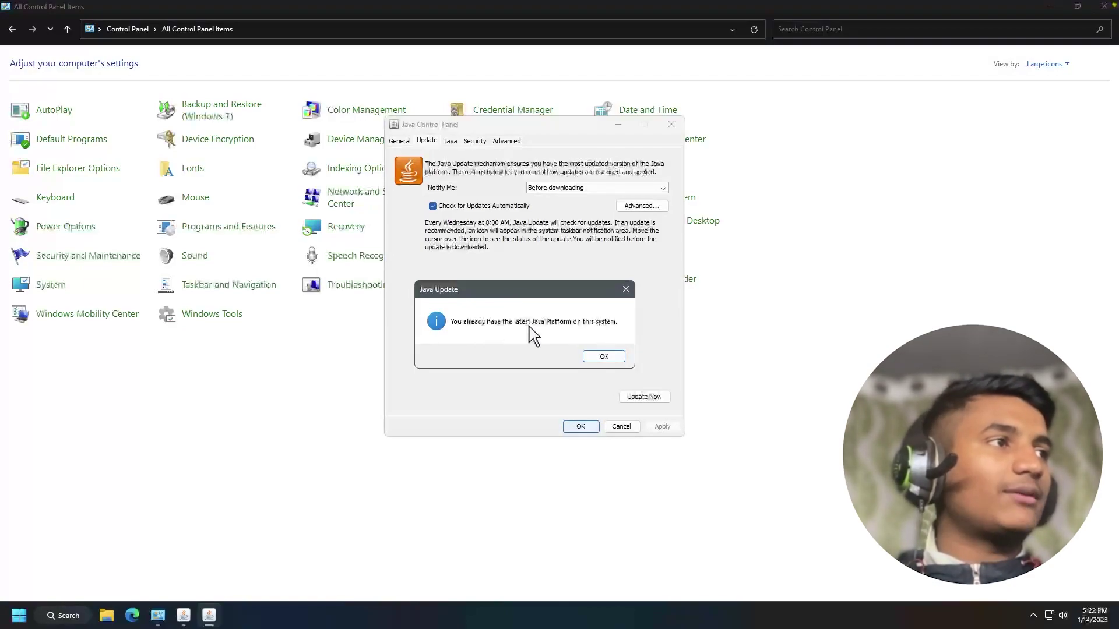
click(601, 358)
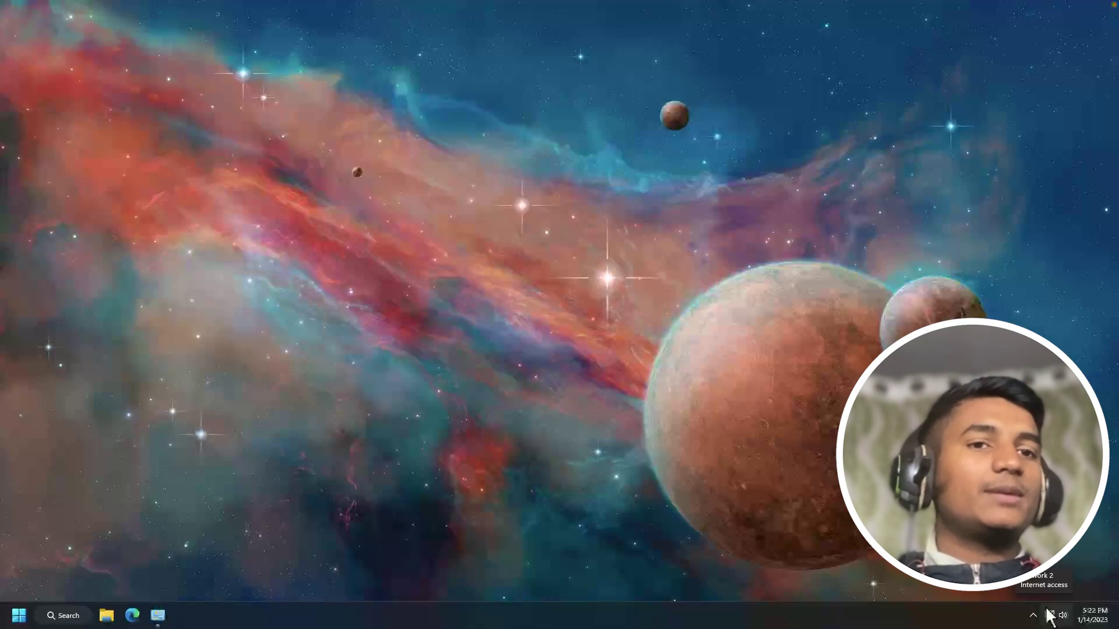
Search Start for 'cmd' and run Command Prompt as administrator.
click(22, 616)
text(cmd)
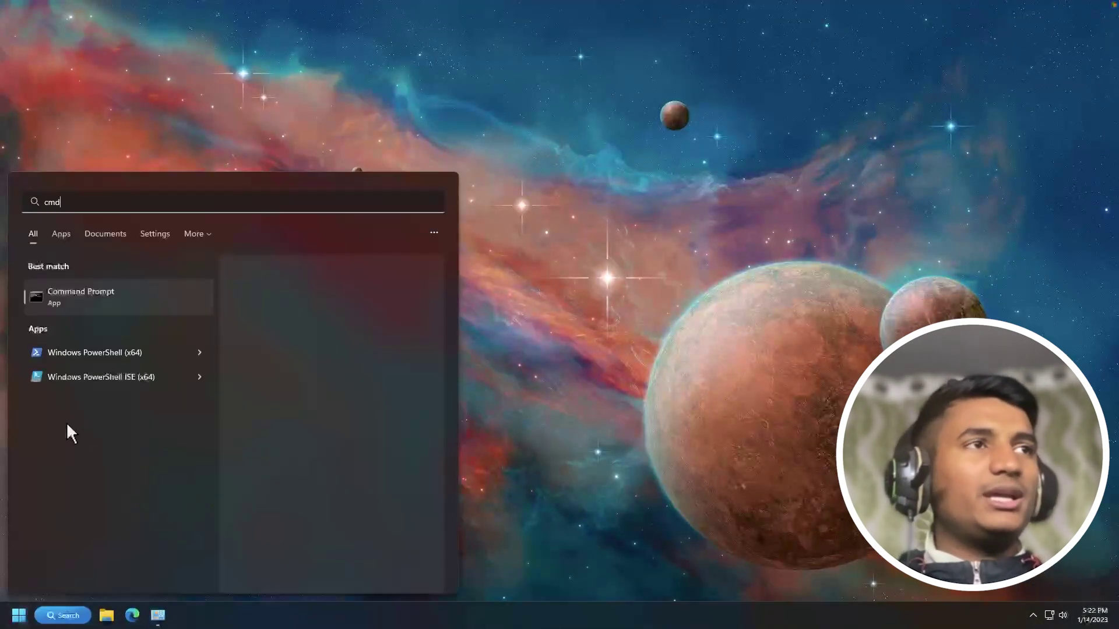
right_click(71, 297)
click(106, 314)
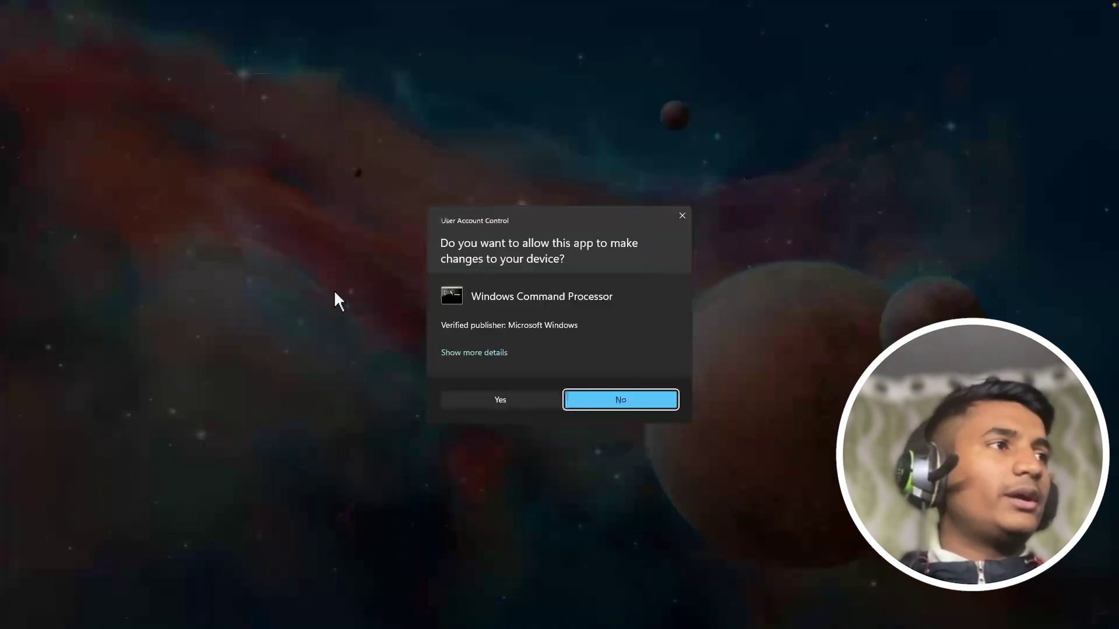
Approve the UAC prompt and run ipconfig /flushdns in the admin Command Prompt.
click(500, 400)
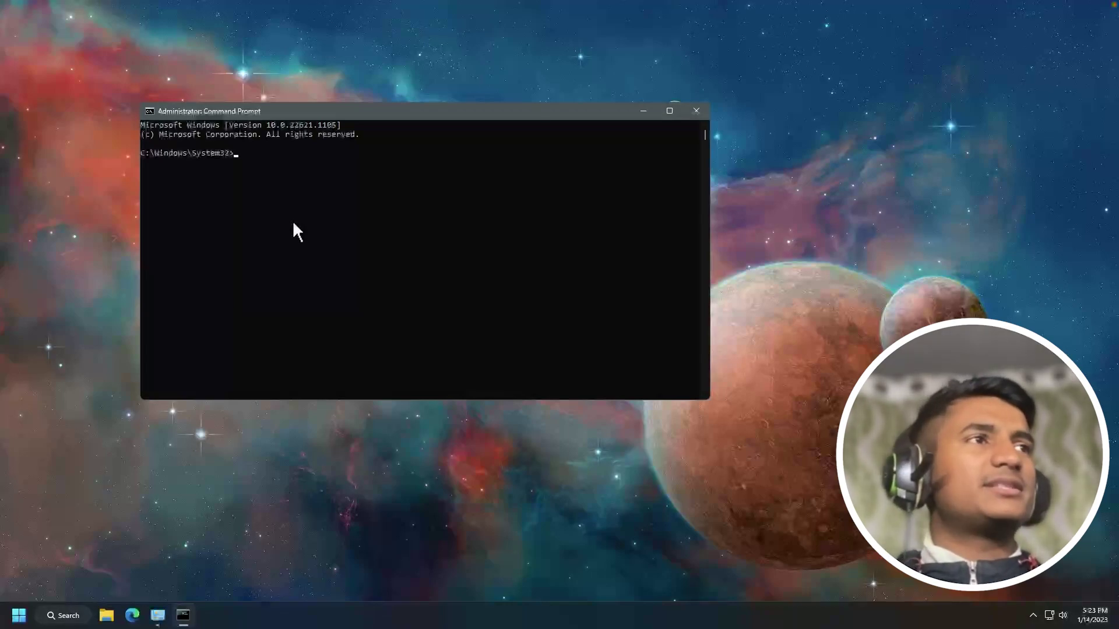
text(ip)
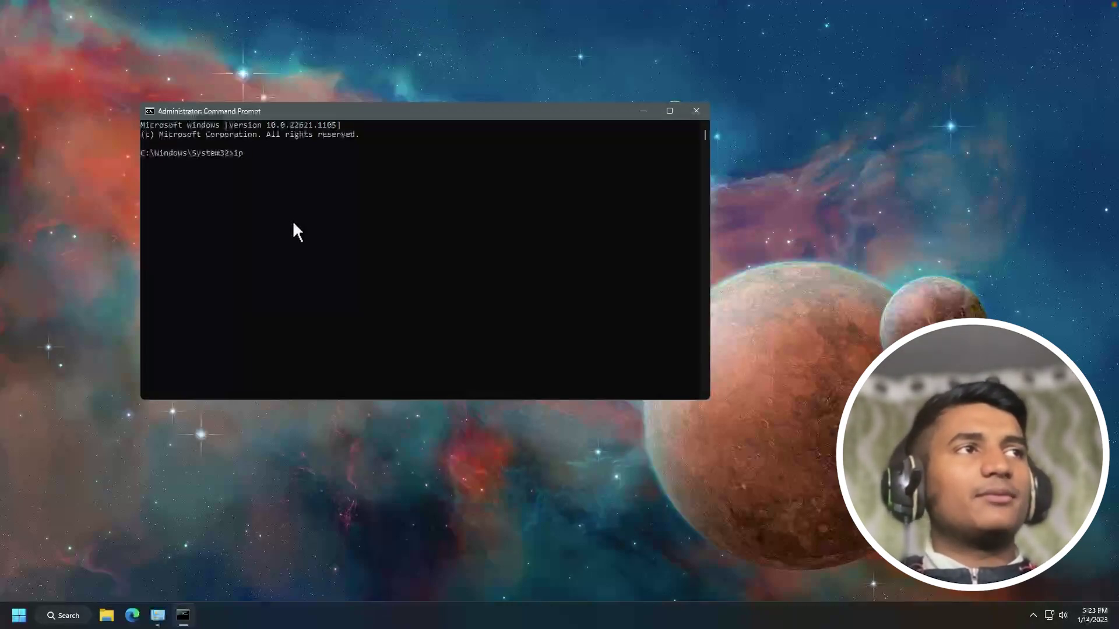
text(config/)
text(flus)
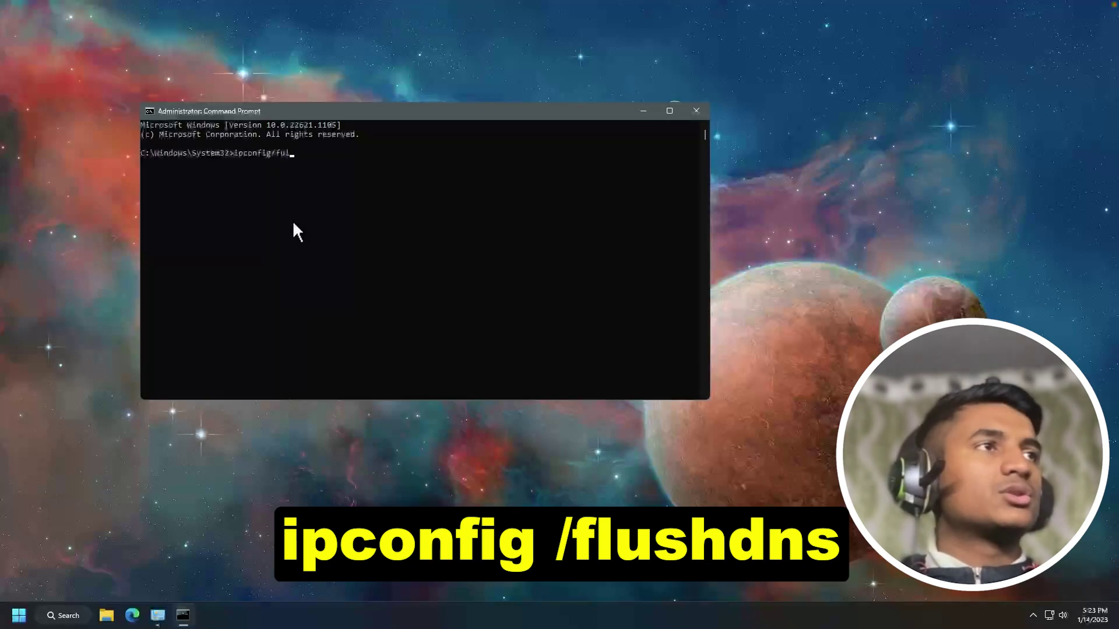
key(Return)
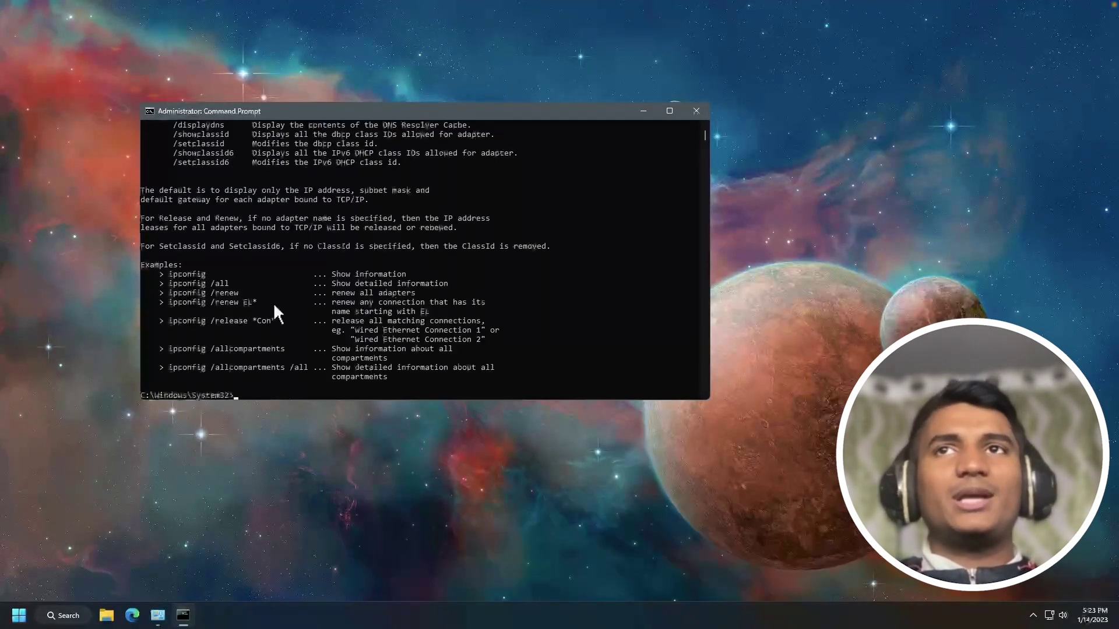
text(ipco)
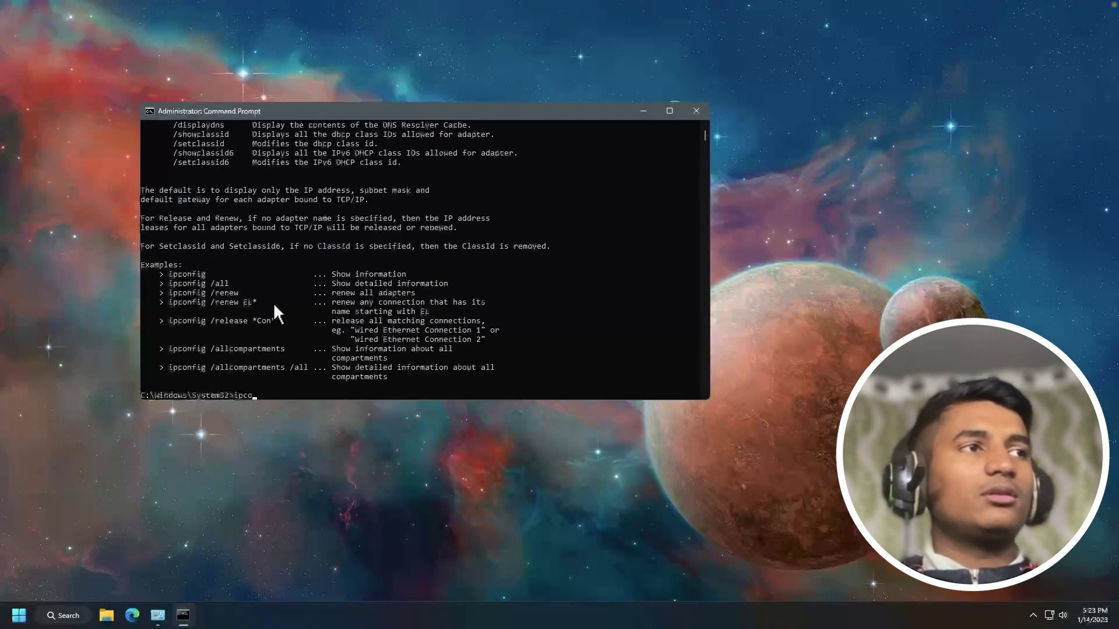
text(nfig)
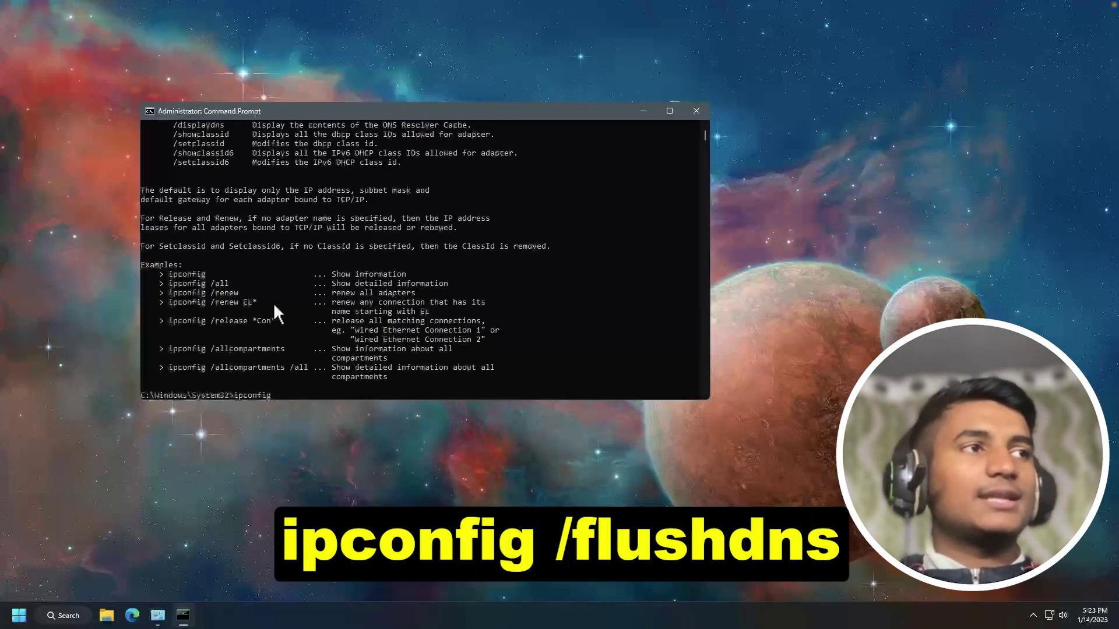
text( /)
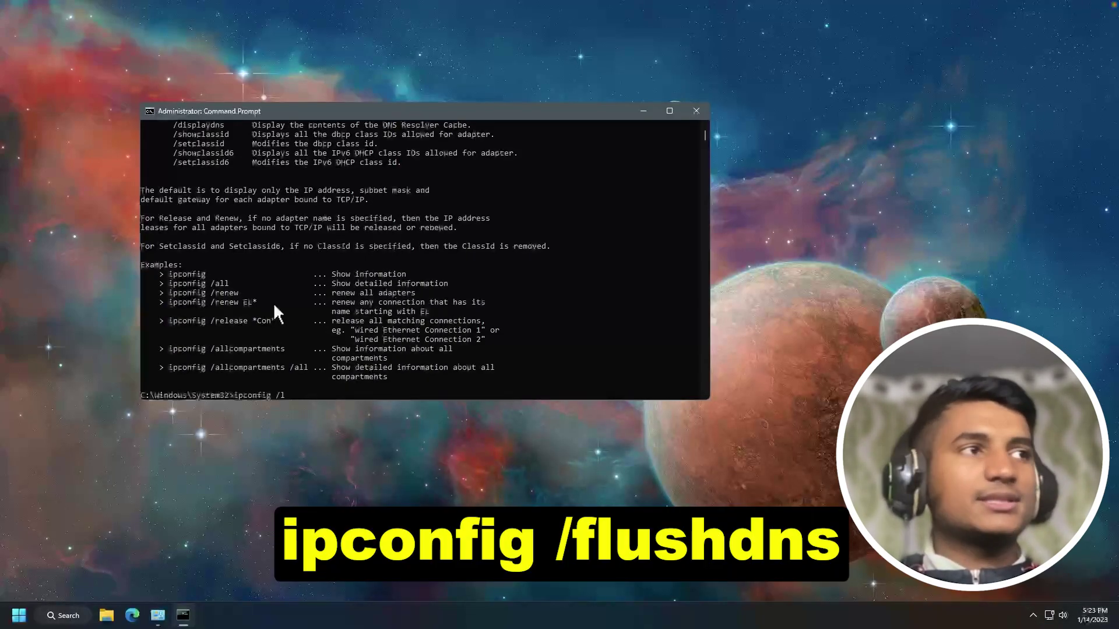
text(flushdns)
key(Return)
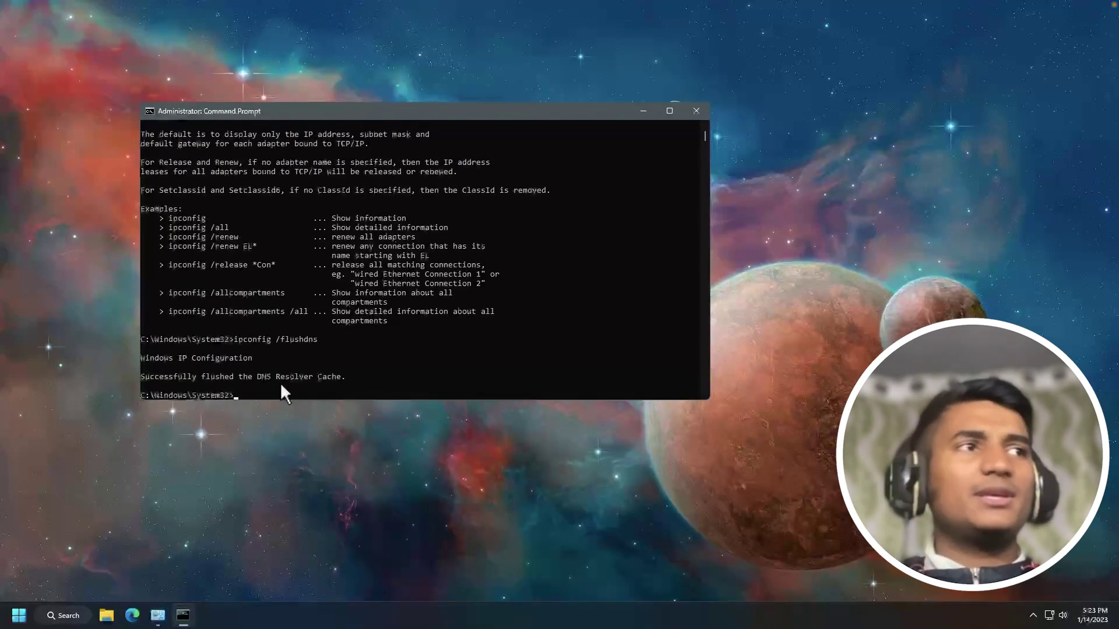
text(ipconfig )
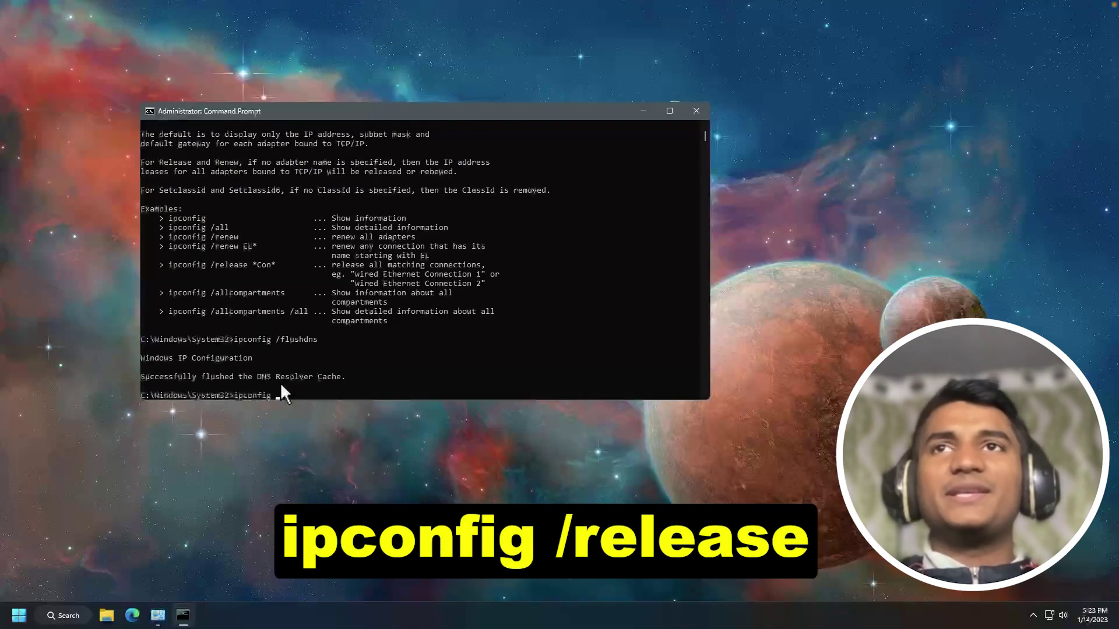
text(/release)
Run ipconfig /release then ipconfig /renew, getting 192.168.0.110 with gateway 192.168.0.1.
key(Return)
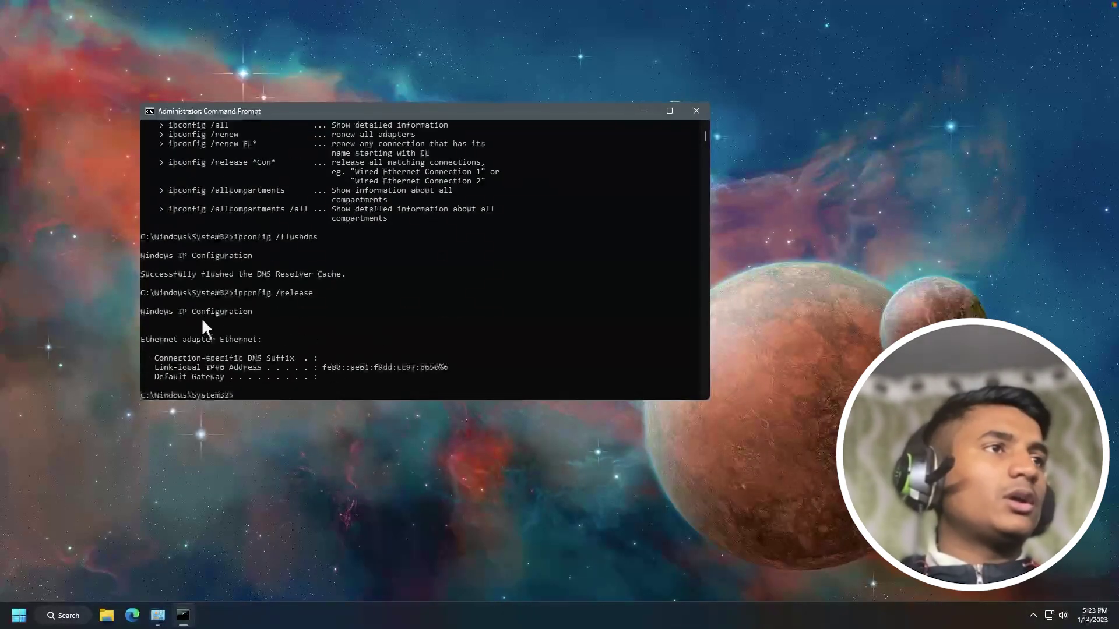
drag(202, 317, 252, 314)
click(259, 319)
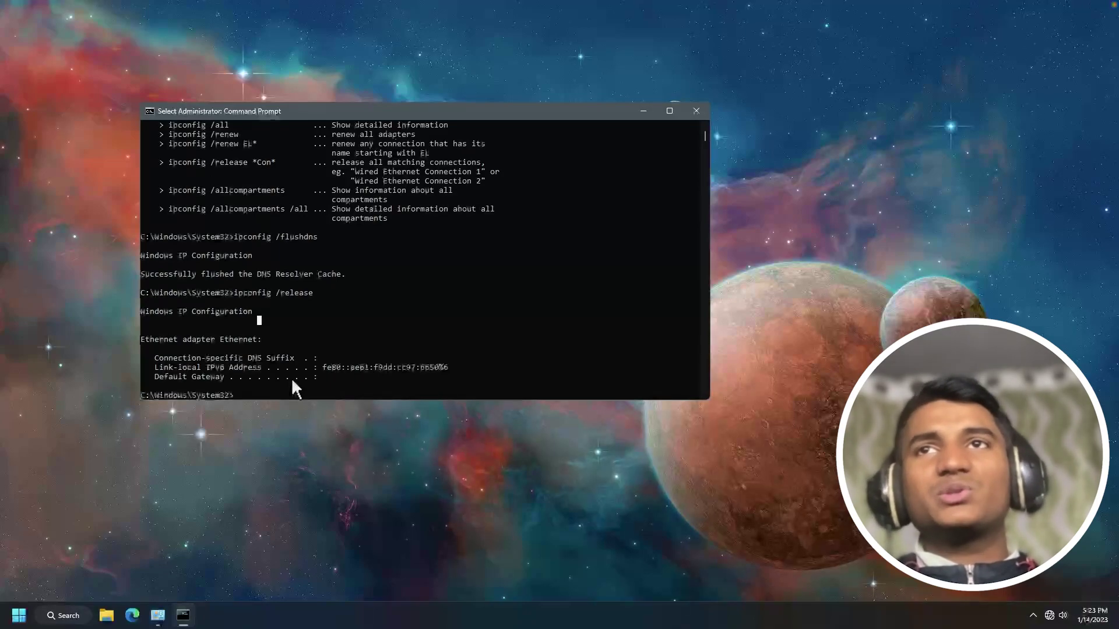
text(ipconfig)
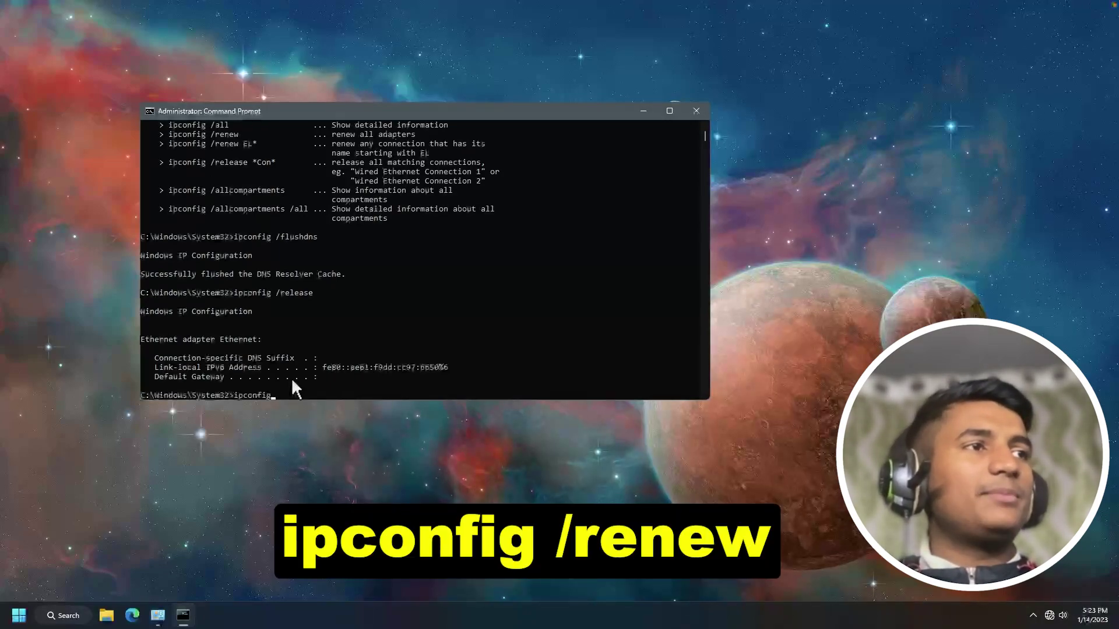
text( /renew)
key(Return)
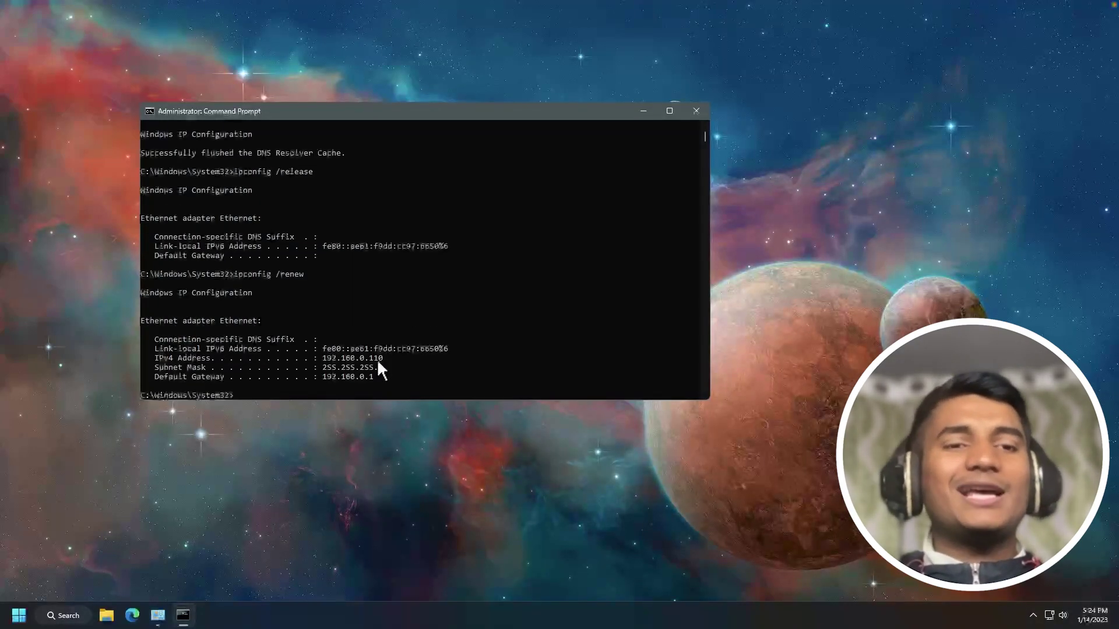
text(ipc)
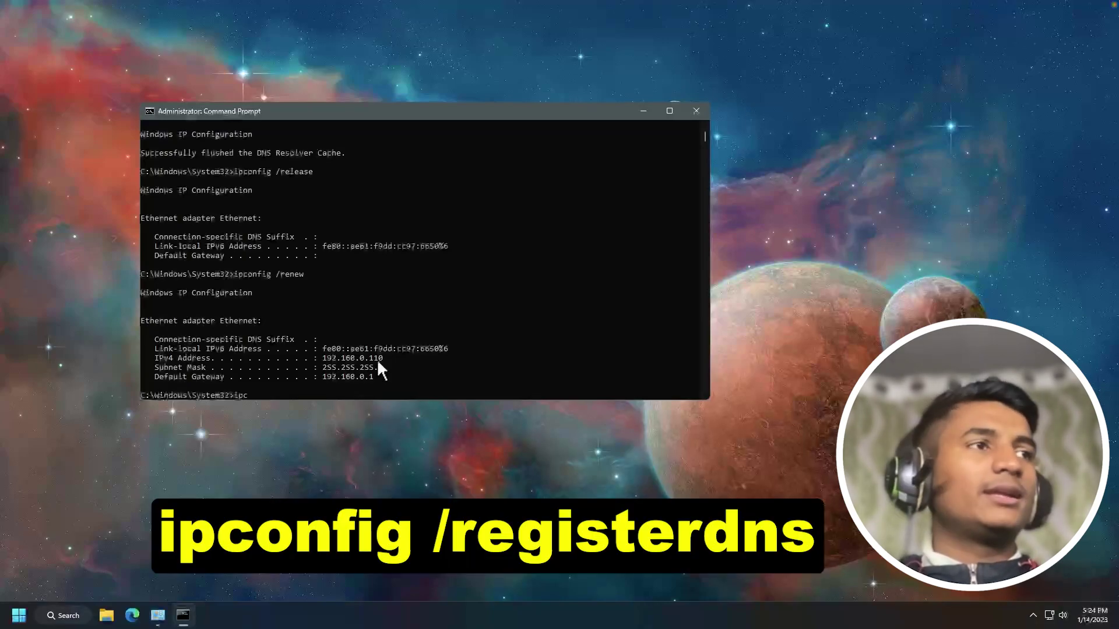
text(onfig /)
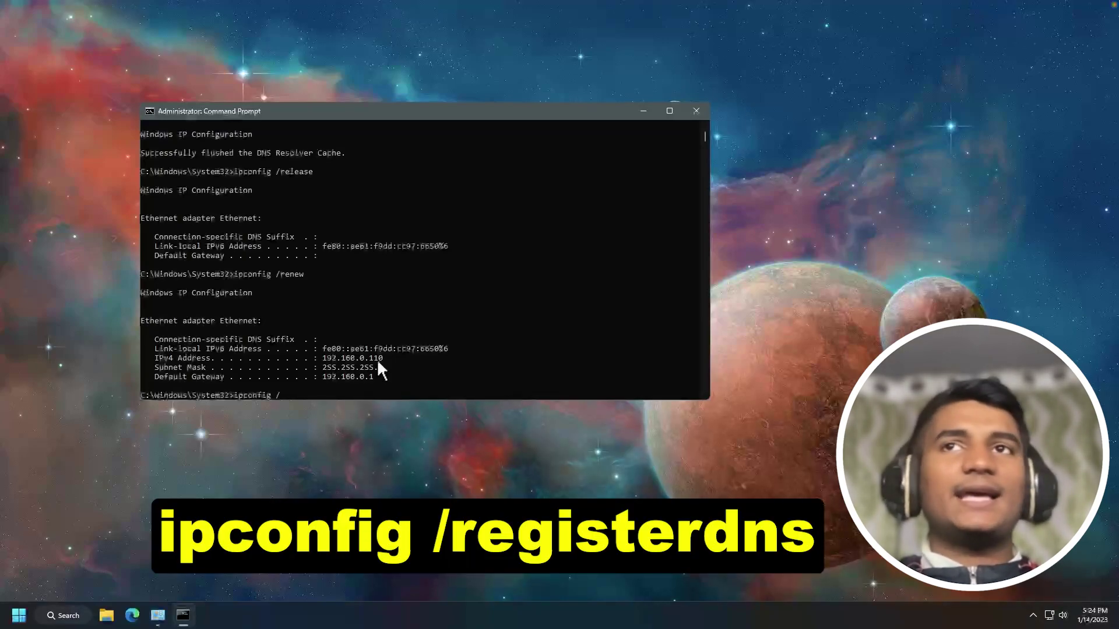
text(registerdns)
Run ipconfig /registerdns and highlight its confirmation message to read it.
key(Return)
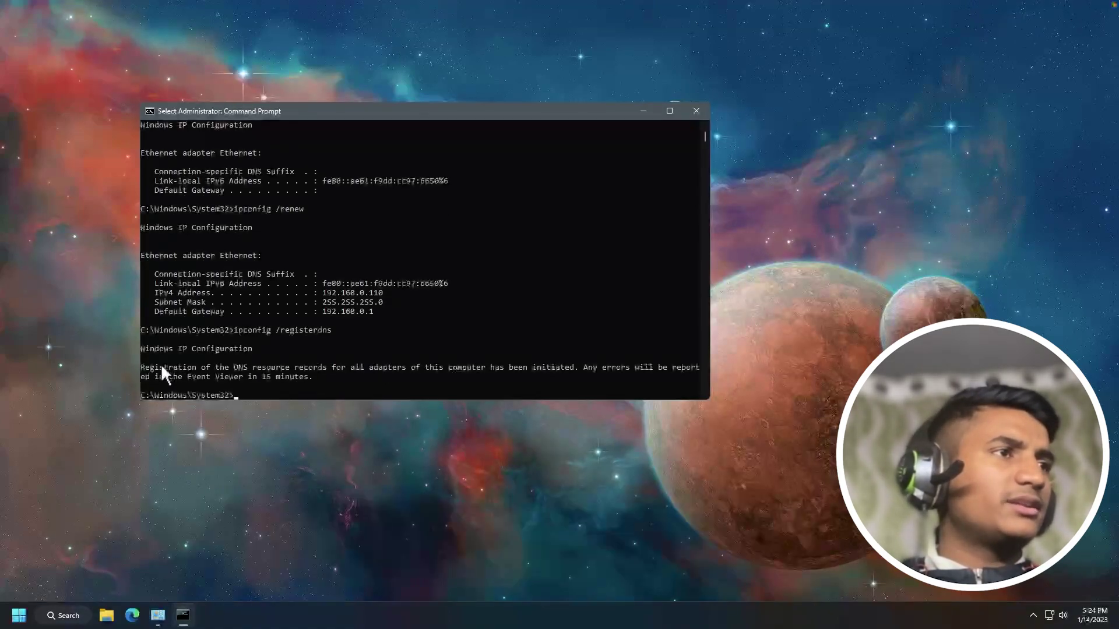
drag(162, 364, 534, 366)
click(534, 365)
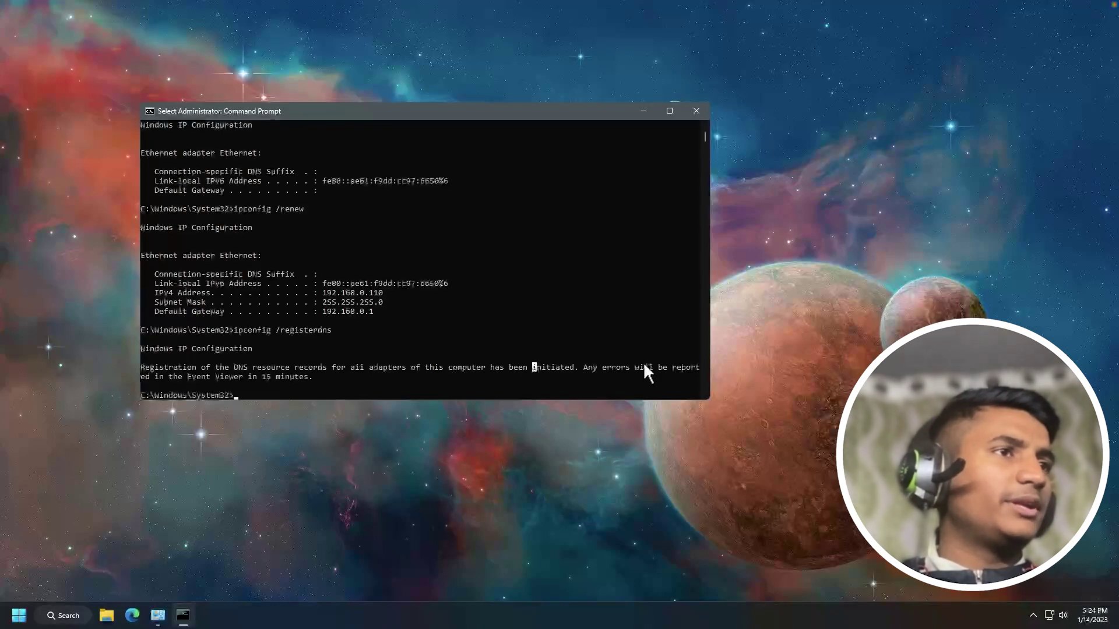
drag(200, 377, 307, 375)
click(278, 376)
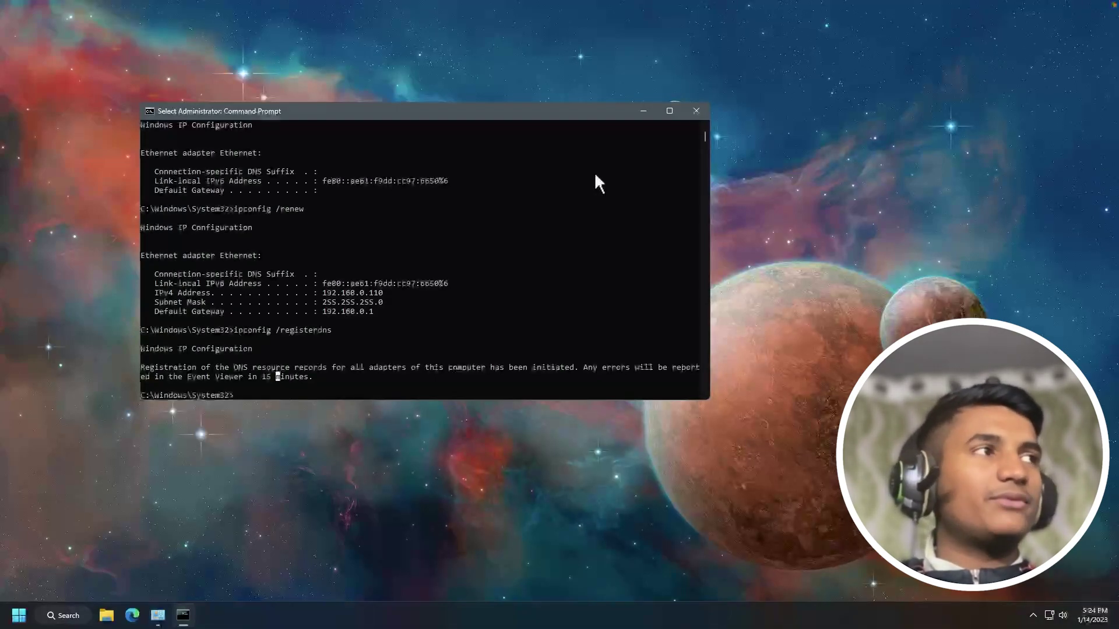
Close Command Prompt, restart the PC from Start, then refresh the desktop.
click(696, 112)
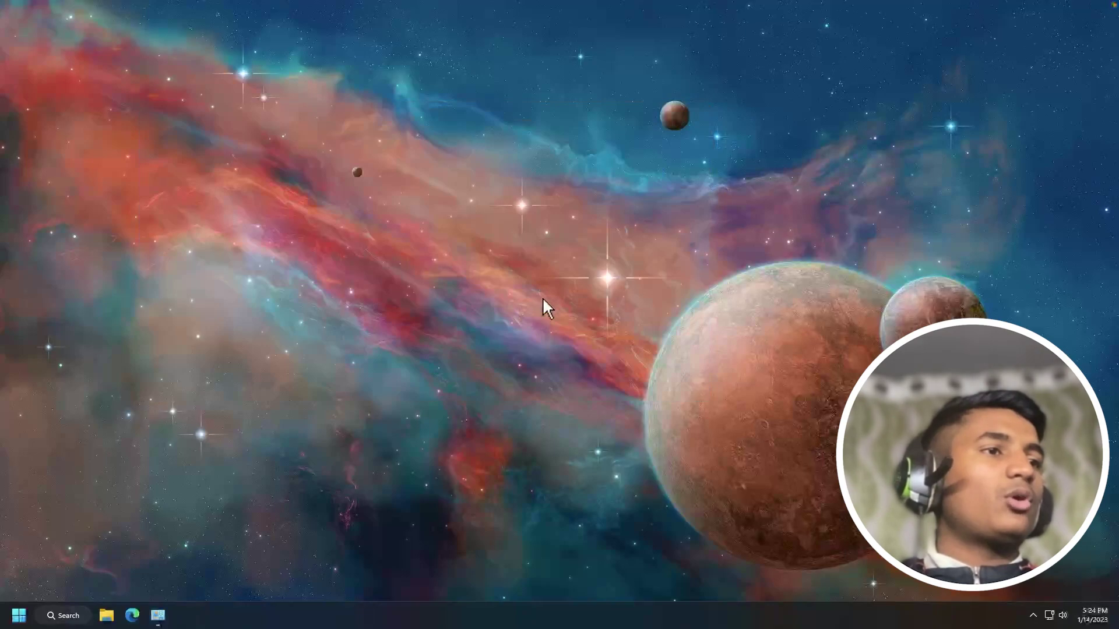
click(18, 615)
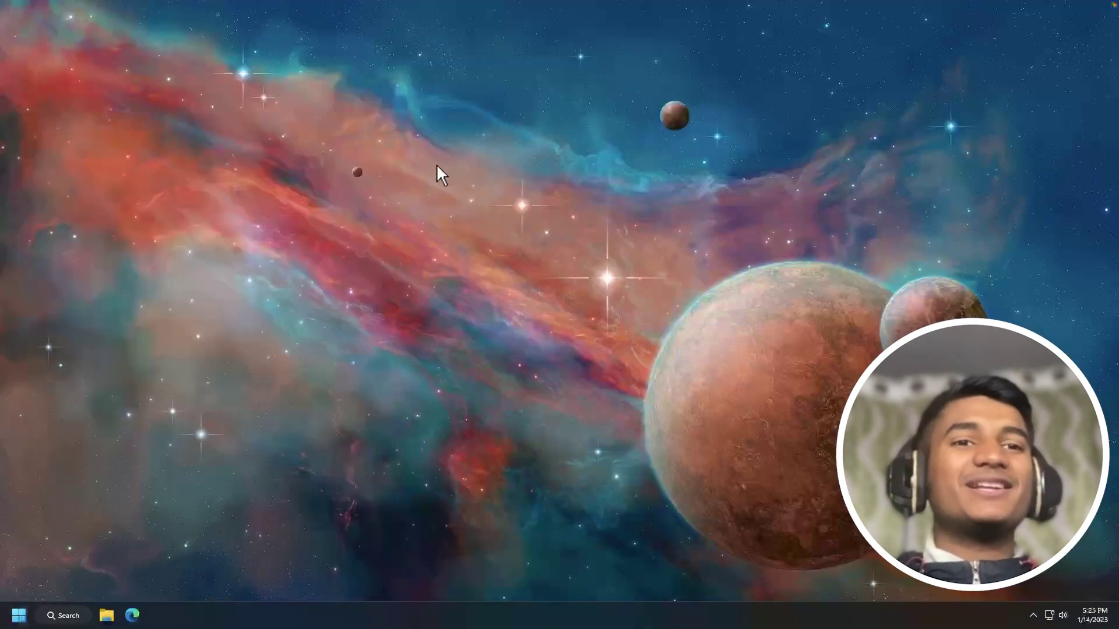
right_click(259, 190)
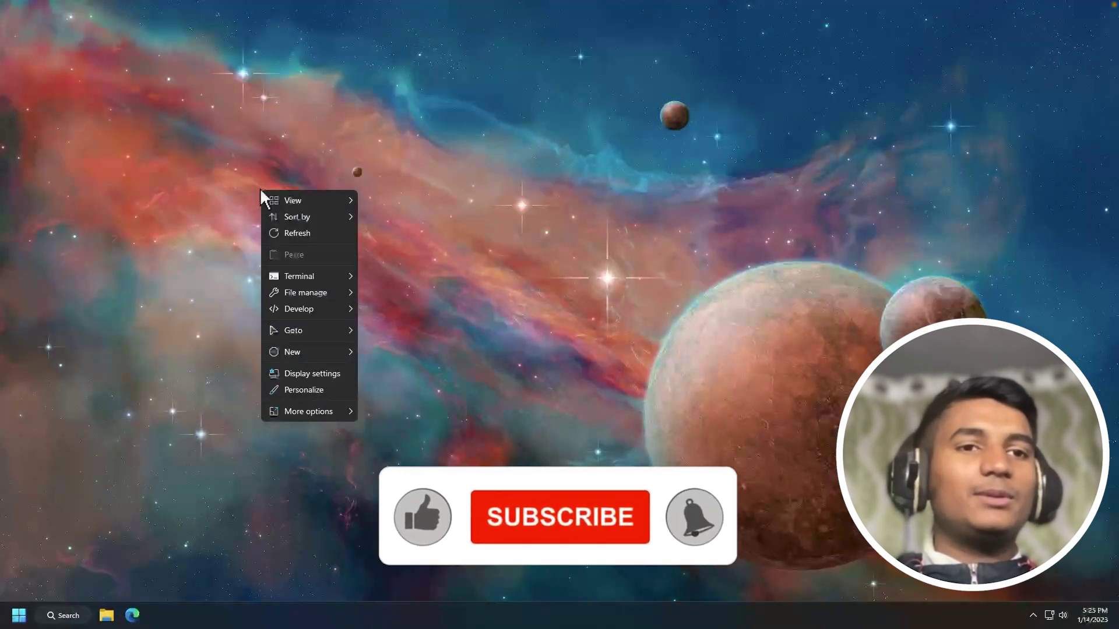
click(237, 161)
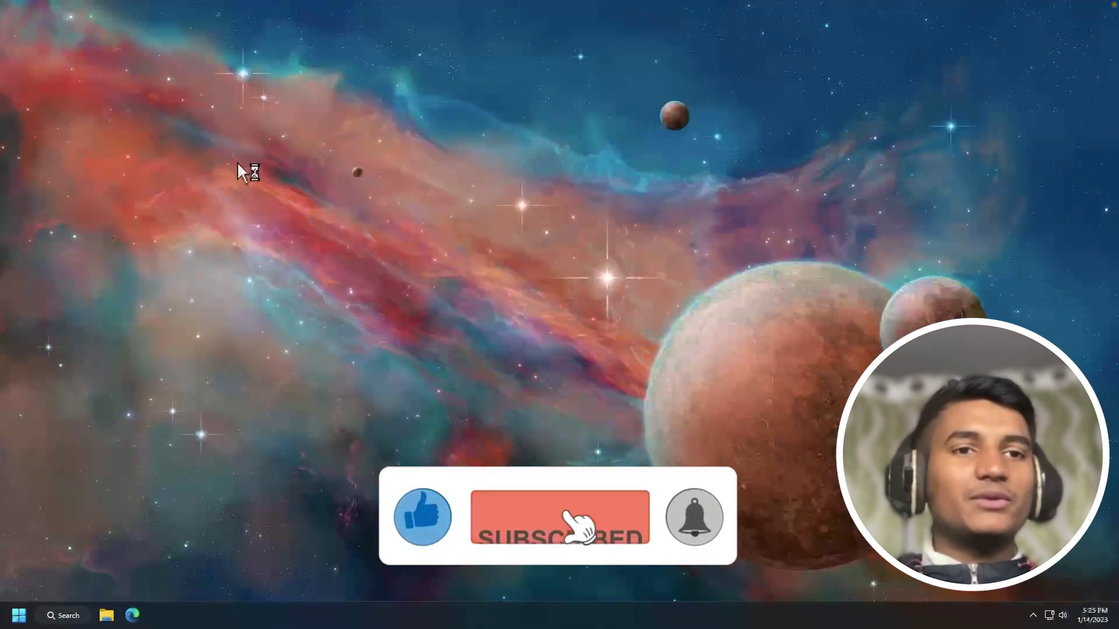